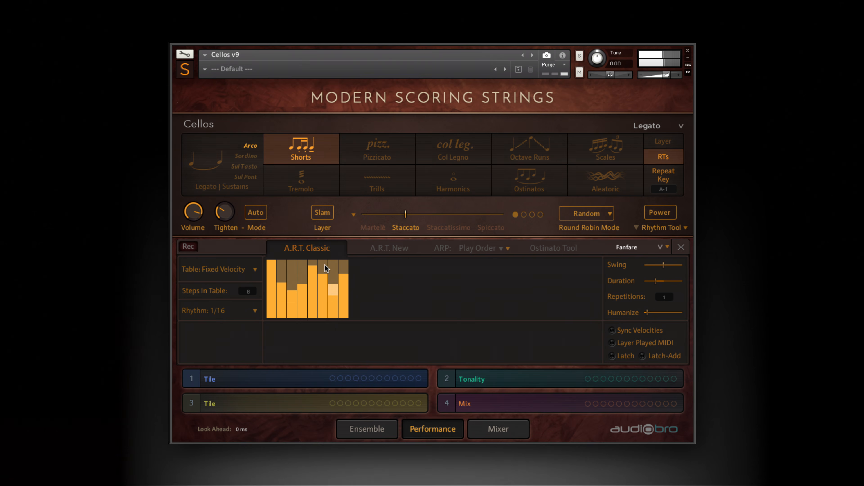
- Reshape the velocity bars of the eight-step A.R.T. Classic table and switch the Cellos shorts to Staccatissimo
{"action": "left_click_drag", "start_coordinate": [316, 265], "coordinate": [315, 282]}
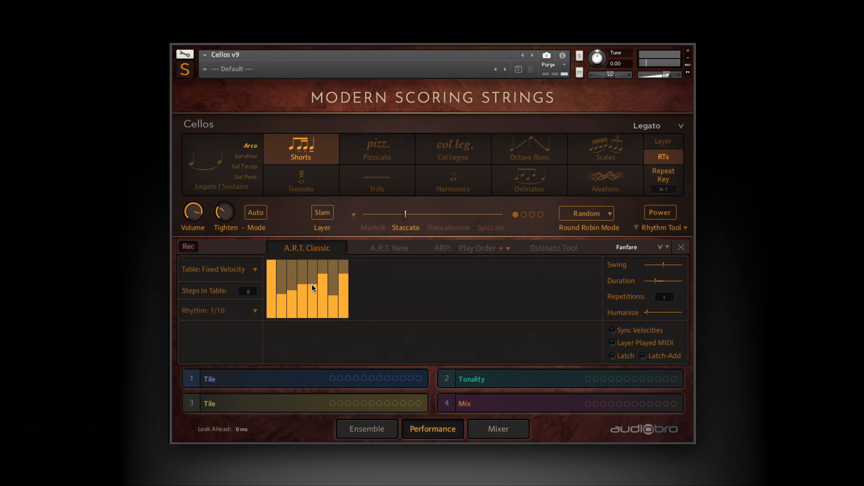
{"action": "left_click_drag", "start_coordinate": [312, 284], "coordinate": [302, 256]}
{"action": "left_click", "coordinate": [334, 283]}
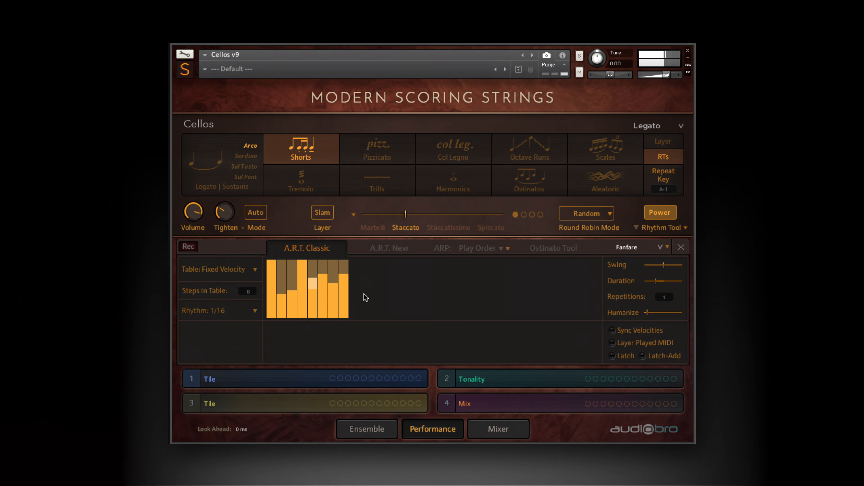
{"action": "left_click", "coordinate": [305, 286]}
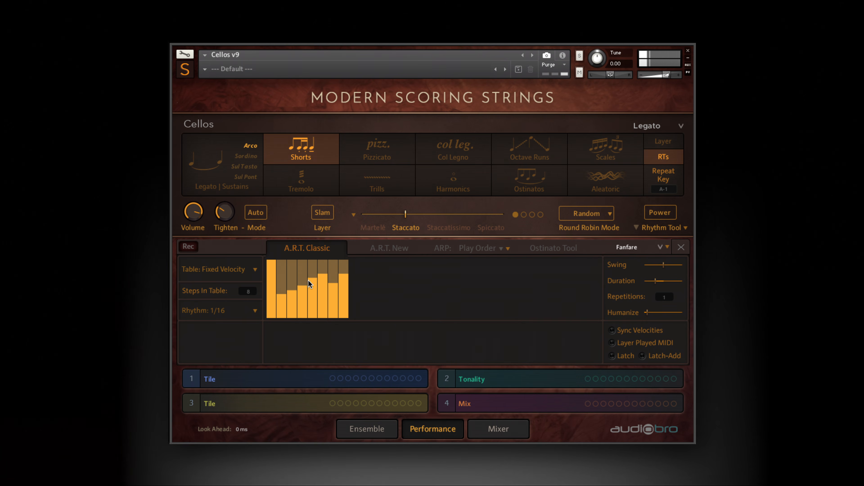
{"action": "left_click", "coordinate": [314, 260]}
{"action": "left_click_drag", "start_coordinate": [327, 289], "coordinate": [337, 269]}
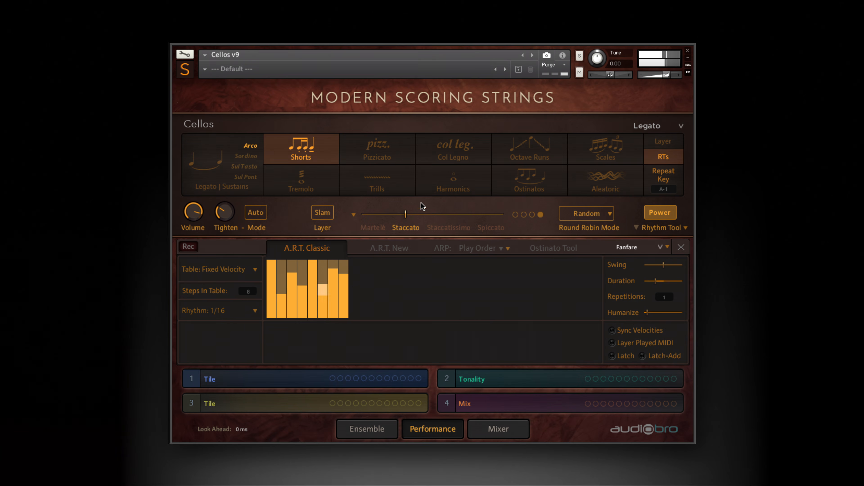
{"action": "left_click", "coordinate": [449, 226]}
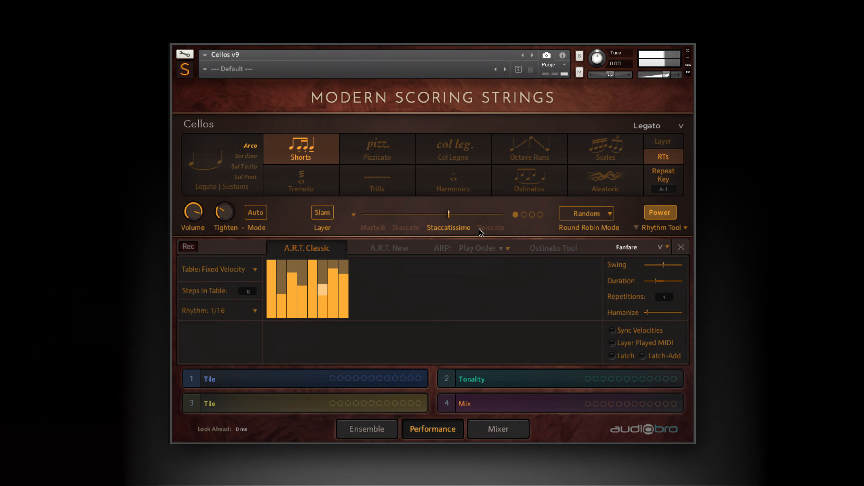
- Expand the Rhythm Tool settings of the Cellos patch
{"action": "left_click", "coordinate": [505, 429]}
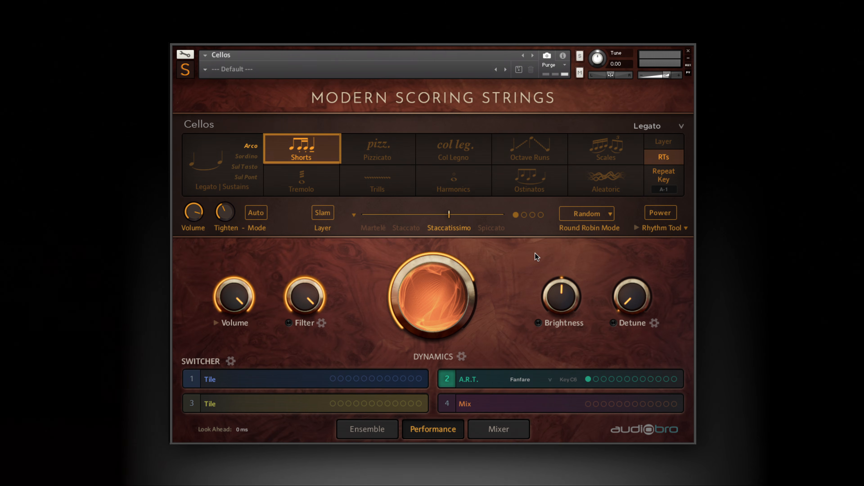
{"action": "left_click", "coordinate": [637, 228]}
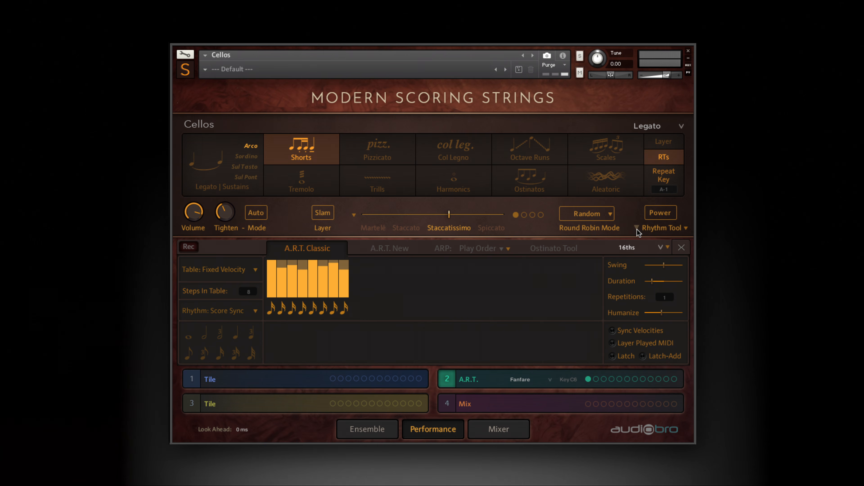
{"action": "right_click", "coordinate": [664, 217]}
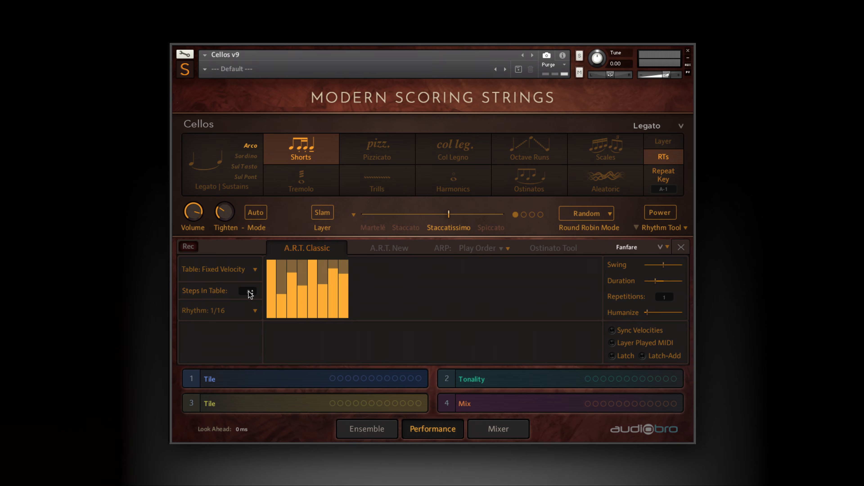
- Set the rhythm of the Cellos' A.R.T. Classic table to 1/16
{"action": "mouse_move", "coordinate": [249, 291]}
{"action": "left_mouse_down"}
{"action": "mouse_move", "coordinate": [248, 281]}
{"action": "mouse_move", "coordinate": [248, 292]}
{"action": "left_mouse_up"}
{"action": "left_click", "coordinate": [254, 311]}
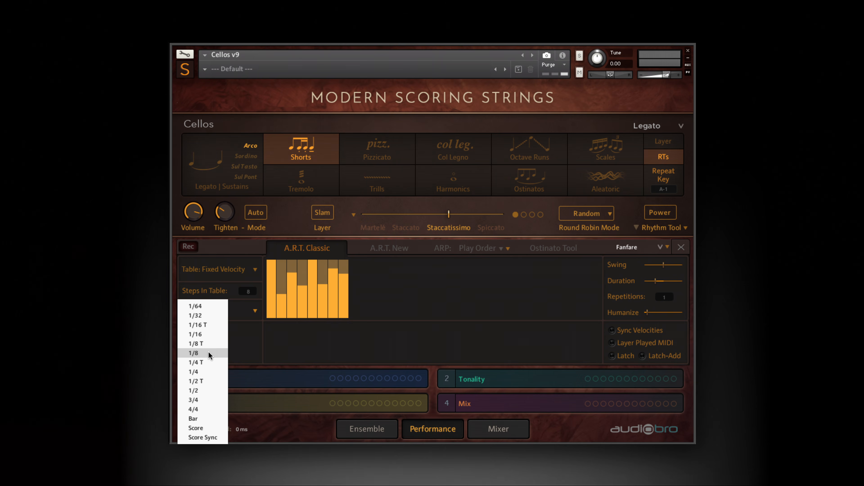
{"action": "left_click", "coordinate": [206, 334]}
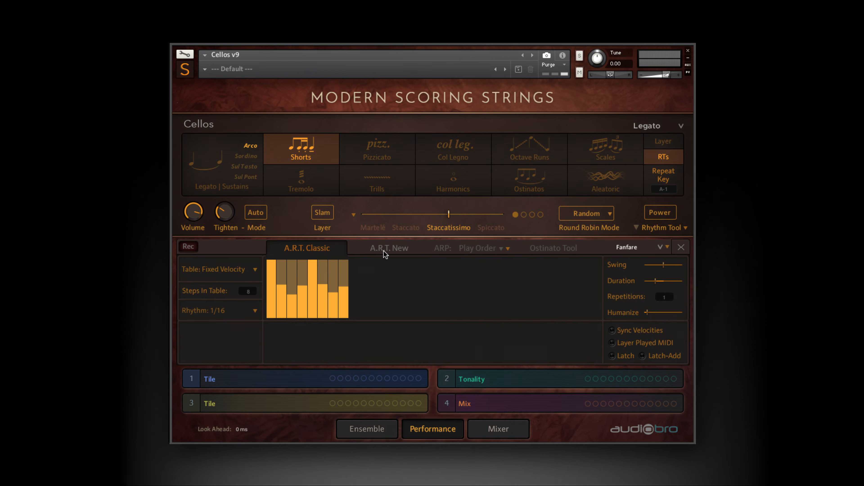
- Switch the Cellos' Rhythm Tool to A.R.T. New mode and stop playback of the cello passage
{"action": "left_click", "coordinate": [384, 252]}
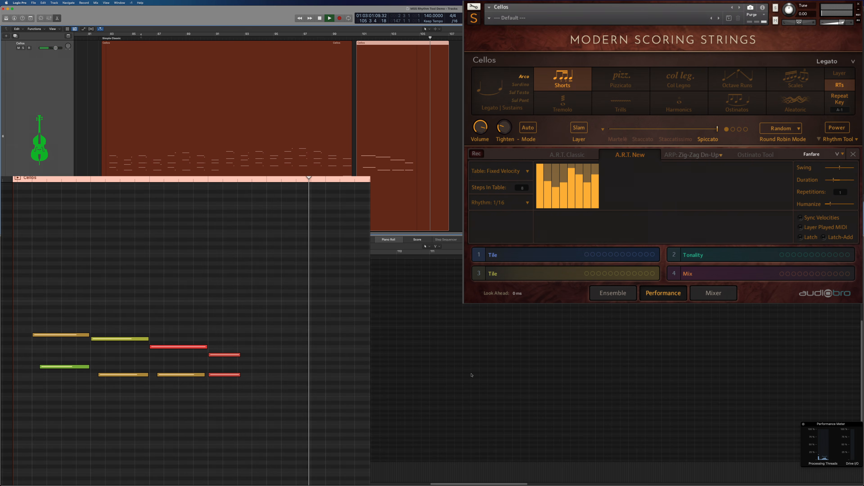
{"action": "key", "text": "space"}
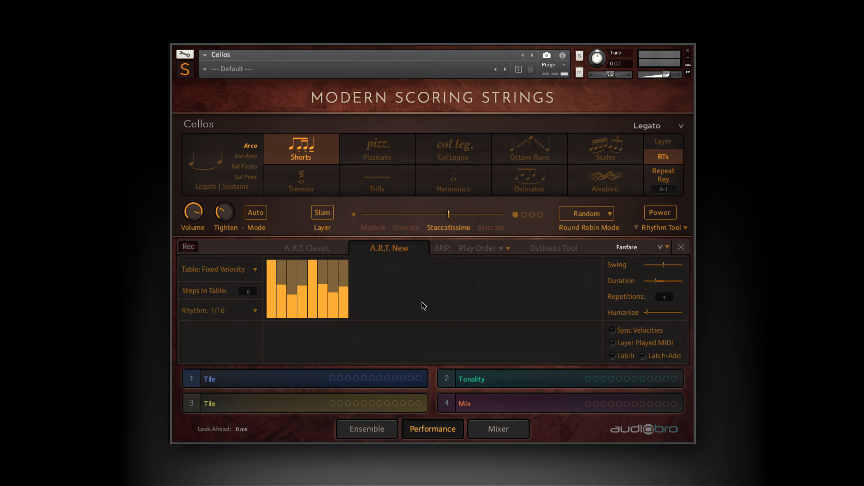
- Switch the Cellos' Rhythm Tool to the arpeggiator, trying the Up-Down style and settling on Up
{"action": "left_click", "coordinate": [442, 250]}
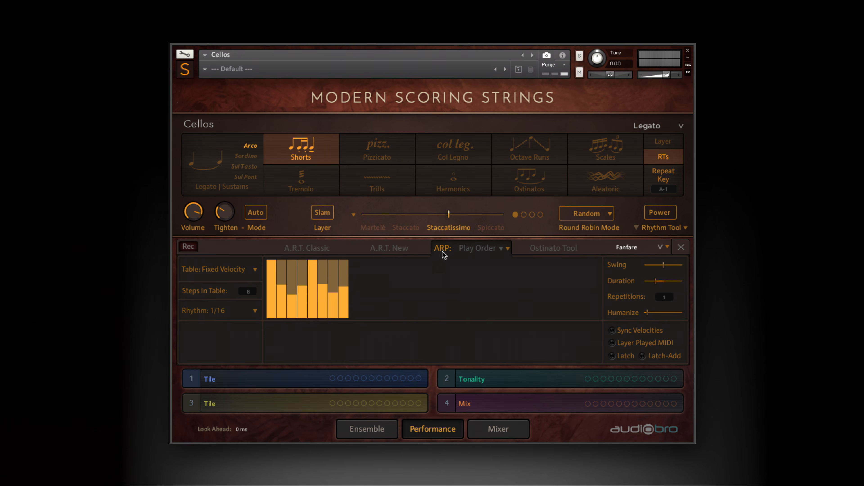
{"action": "left_click", "coordinate": [480, 249]}
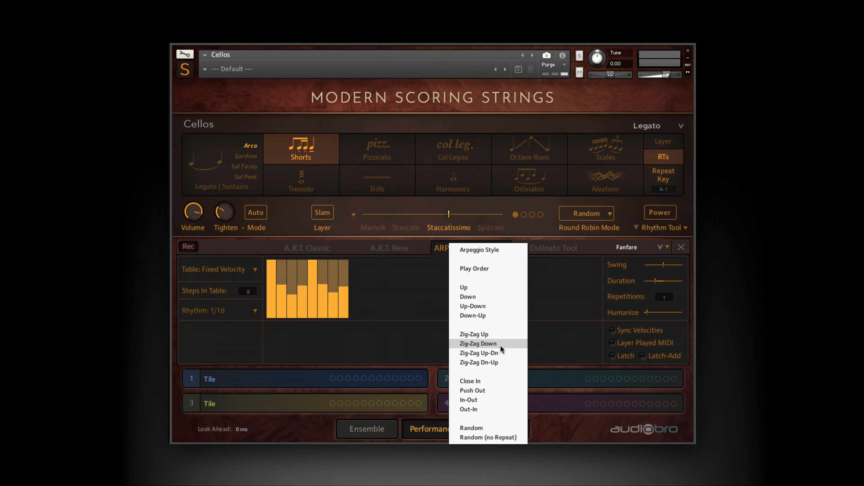
{"action": "left_click", "coordinate": [482, 306]}
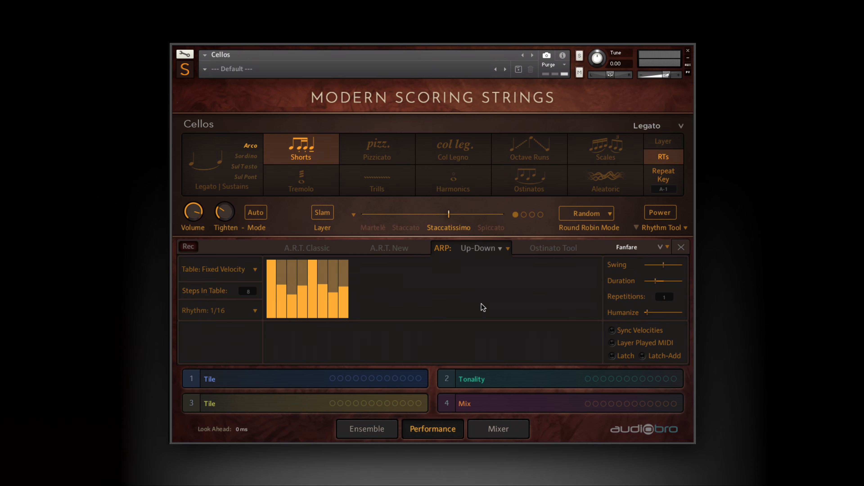
{"action": "left_click", "coordinate": [476, 250]}
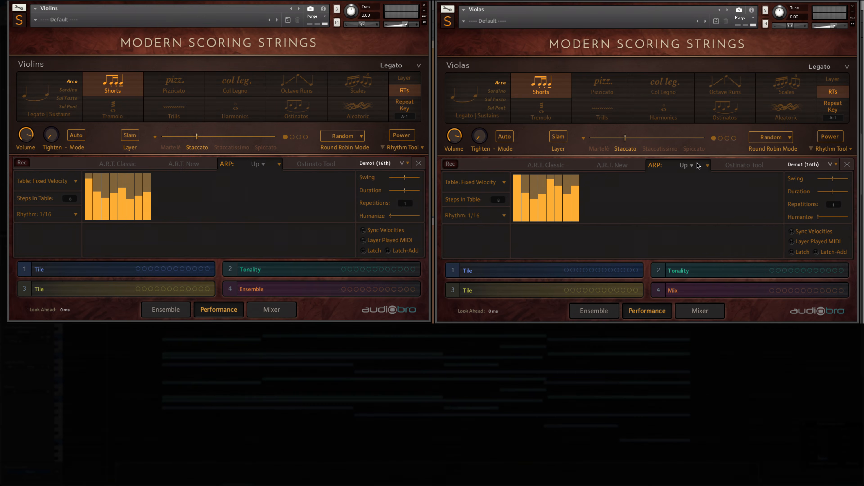
- Set the Violas' arpeggio style to Down and audition it together with the Violins
{"action": "left_click", "coordinate": [692, 166]}
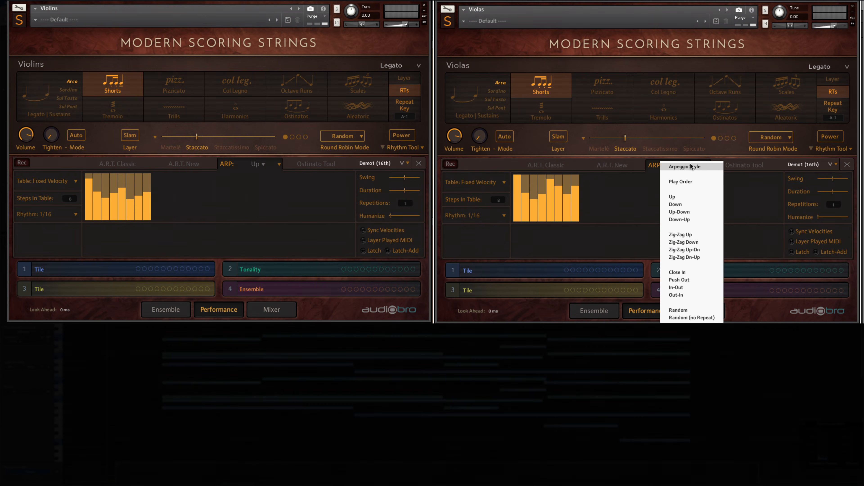
{"action": "left_click", "coordinate": [681, 204]}
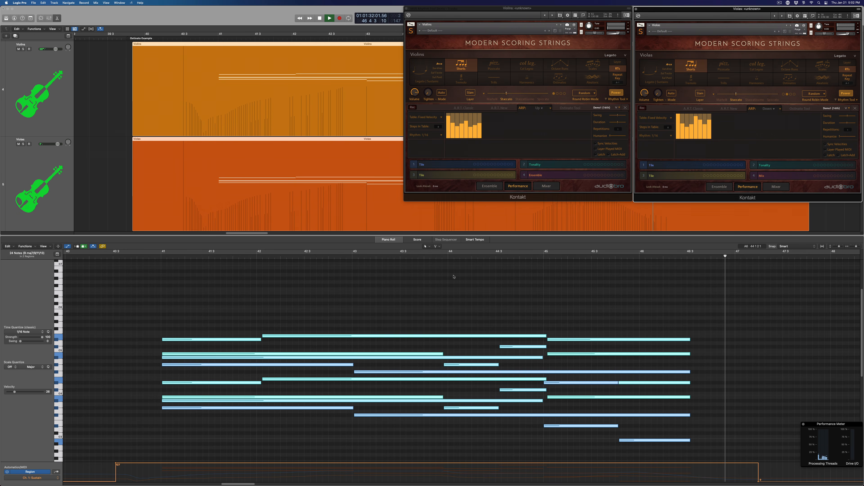
{"action": "key", "text": "space"}
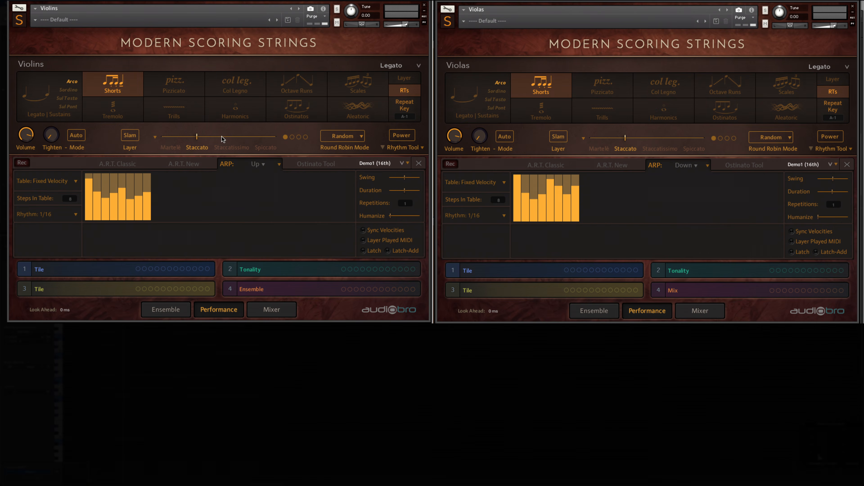
- Change the Violins and Violas shorts to Staccatissimo and play the arpeggiated passage
{"action": "left_click_drag", "start_coordinate": [638, 141], "coordinate": [677, 147]}
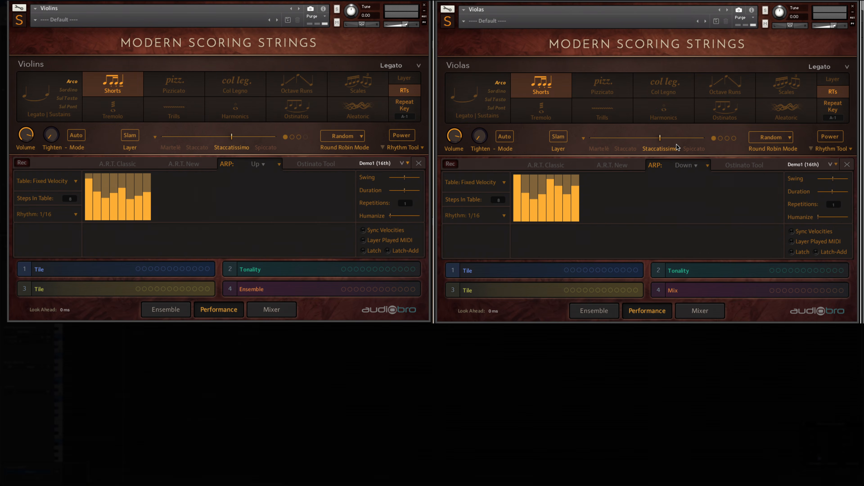
{"action": "key", "text": "space"}
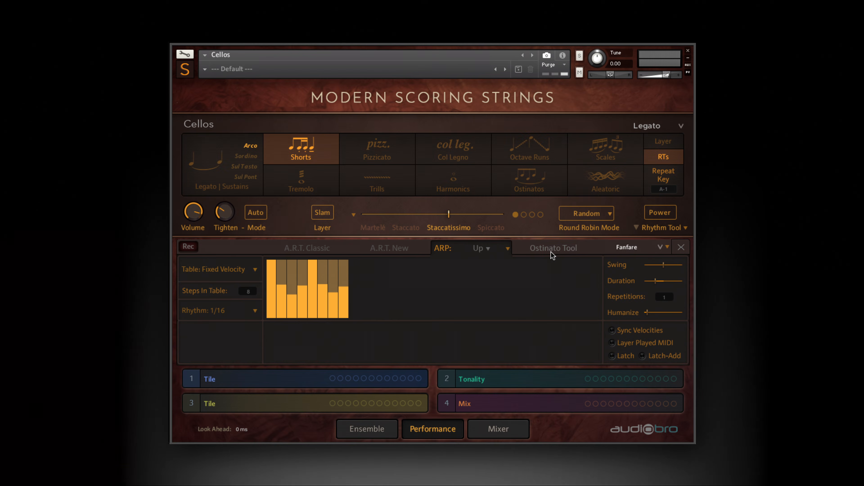
- Activate the Cellos' Ostinato Tool and draw a three-note pattern over the eight steps, ending on the third note
{"action": "left_click", "coordinate": [551, 252]}
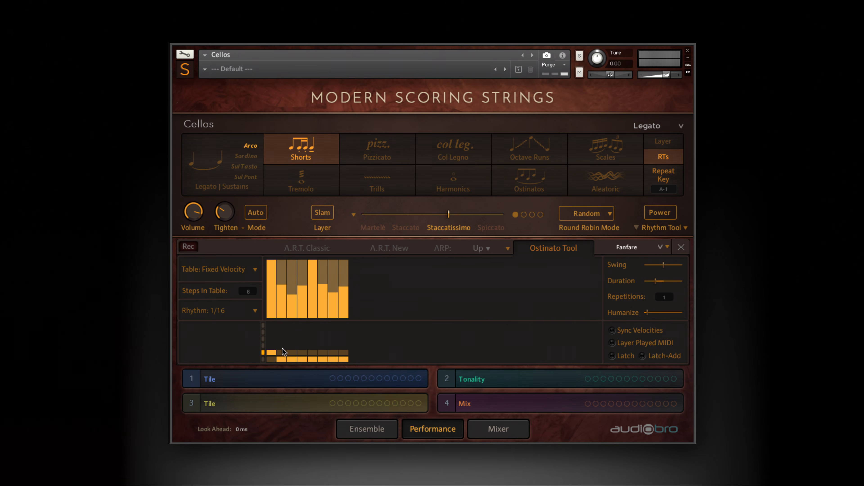
{"action": "left_click", "coordinate": [263, 359]}
{"action": "left_click", "coordinate": [264, 352]}
{"action": "left_click", "coordinate": [264, 346]}
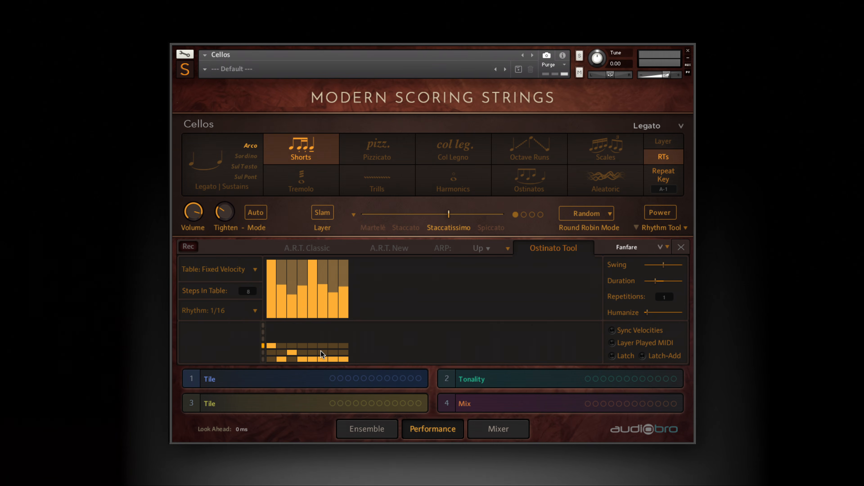
{"action": "left_click", "coordinate": [341, 346]}
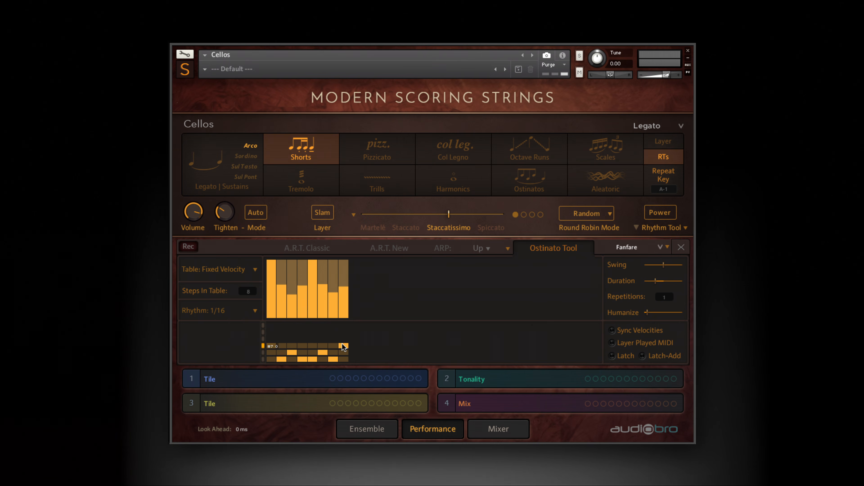
- Draw a four-note ostinato that descends twice across the eight steps, and extend the note grid to five rows
{"action": "left_click", "coordinate": [265, 339]}
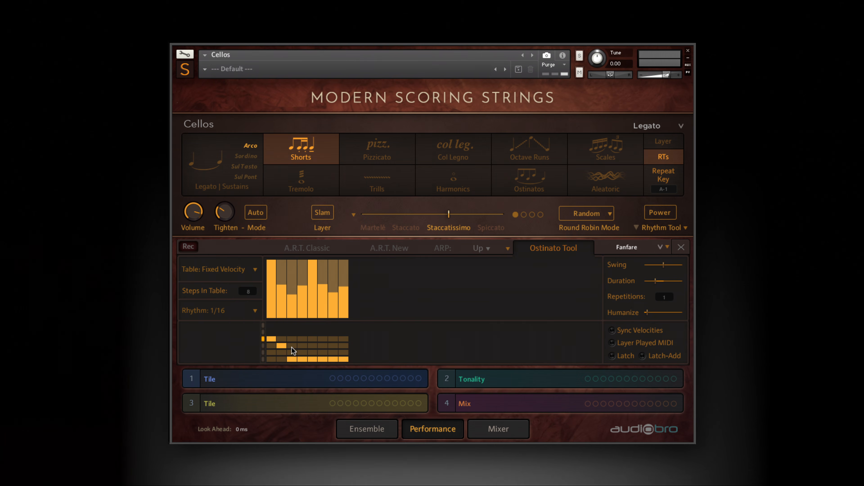
{"action": "left_click", "coordinate": [315, 340]}
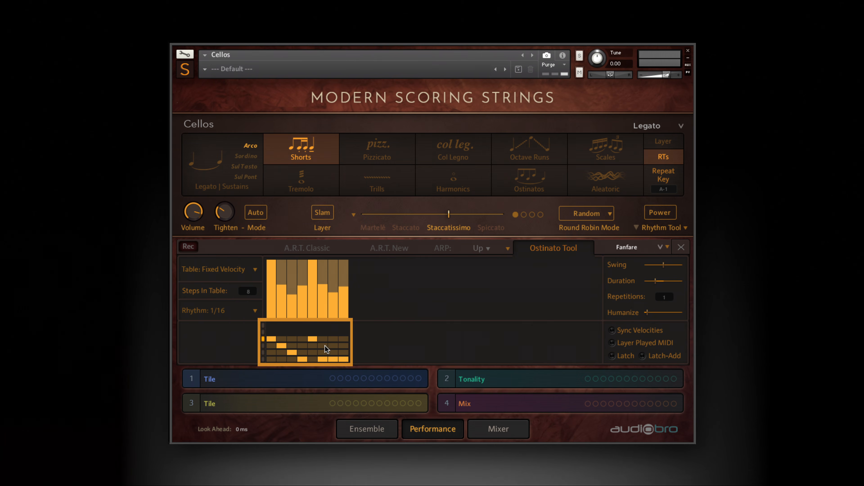
{"action": "left_click", "coordinate": [336, 354]}
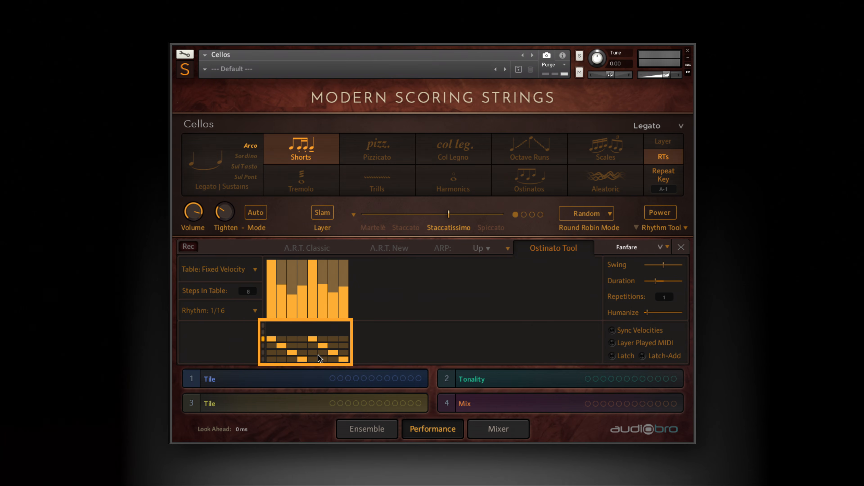
{"action": "left_click", "coordinate": [265, 332]}
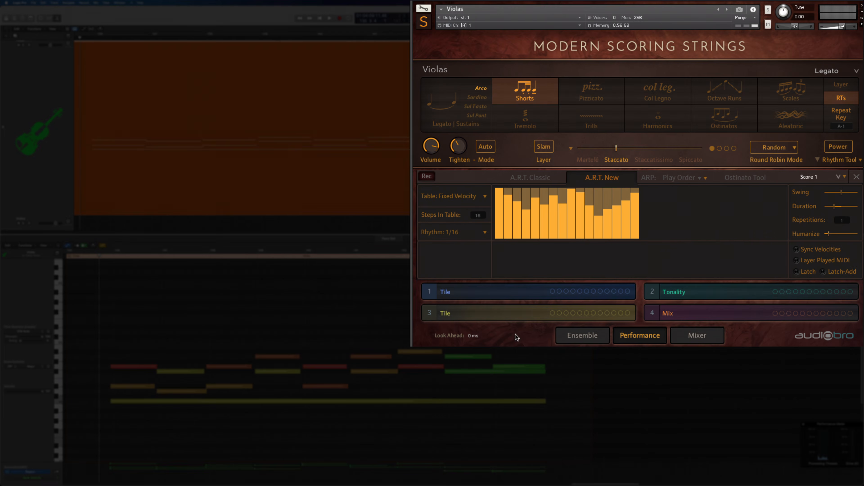
- Set the Violas' rhythm to Score with Staccatissimo shorts and audition the passage
{"action": "left_click", "coordinate": [457, 235]}
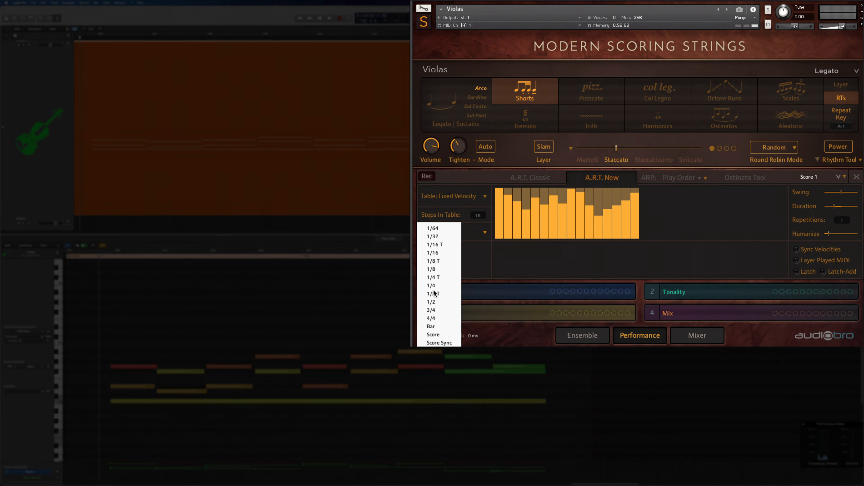
{"action": "left_click", "coordinate": [439, 335]}
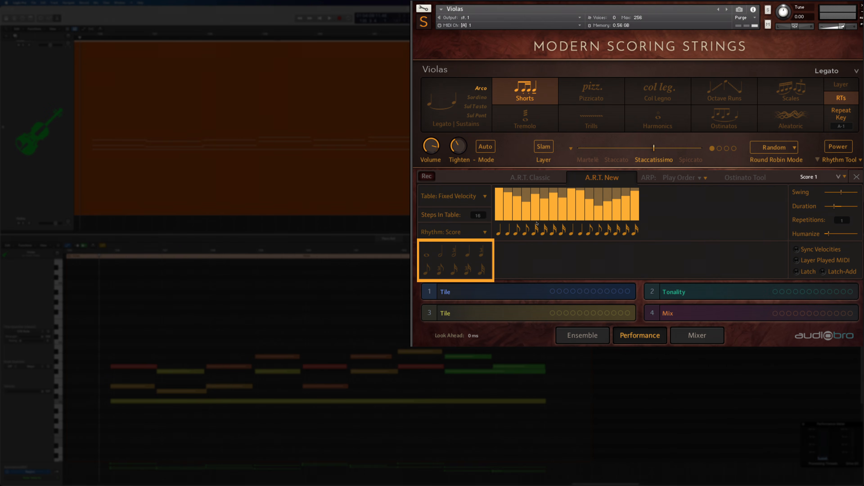
{"action": "key", "text": "space"}
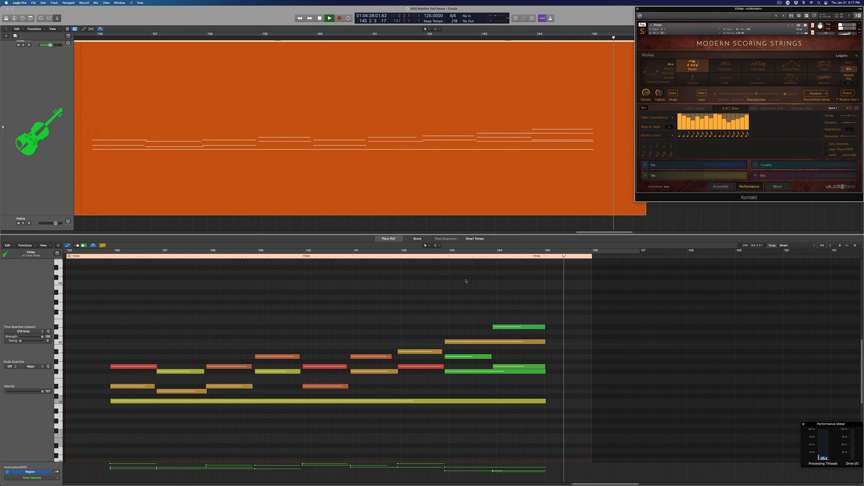
{"action": "key", "text": "space"}
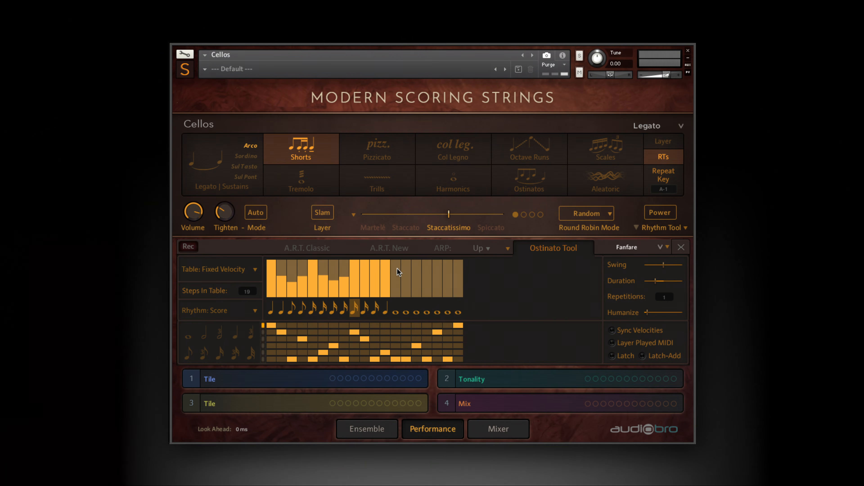
- Try other short articulations up to Spiccato on the Cellos and return to Staccatissimo
{"action": "left_click", "coordinate": [417, 224]}
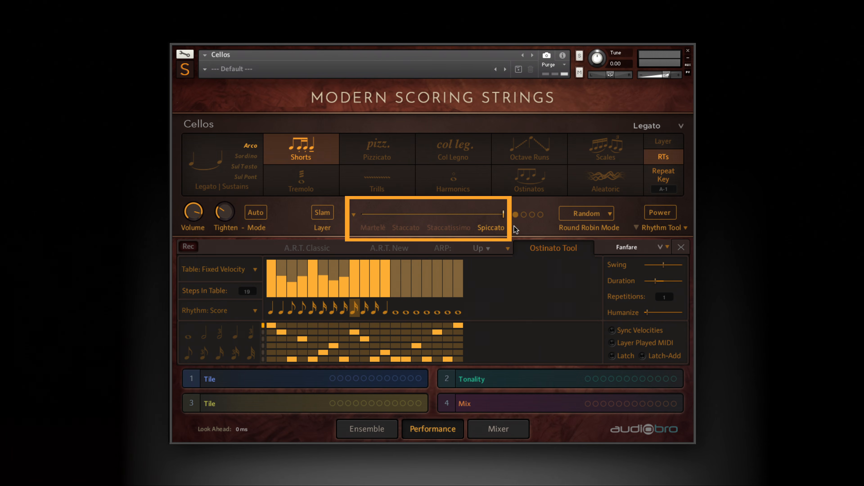
{"action": "left_click", "coordinate": [447, 228]}
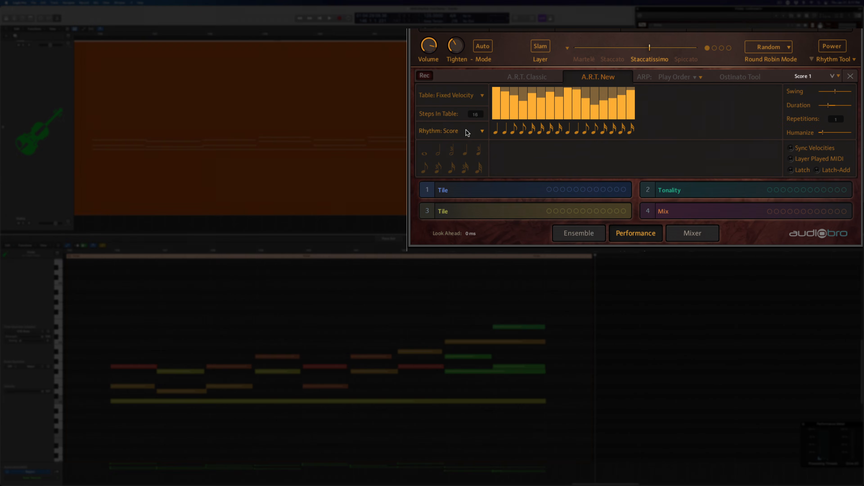
- Set the Rhythm Tool's rhythm for the Score 1 preset to Score Sync
{"action": "left_click", "coordinate": [465, 130]}
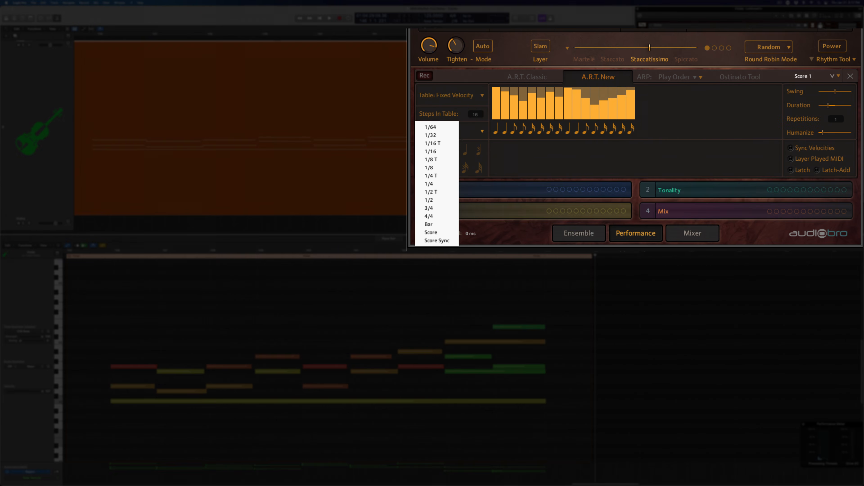
{"action": "left_click", "coordinate": [439, 243]}
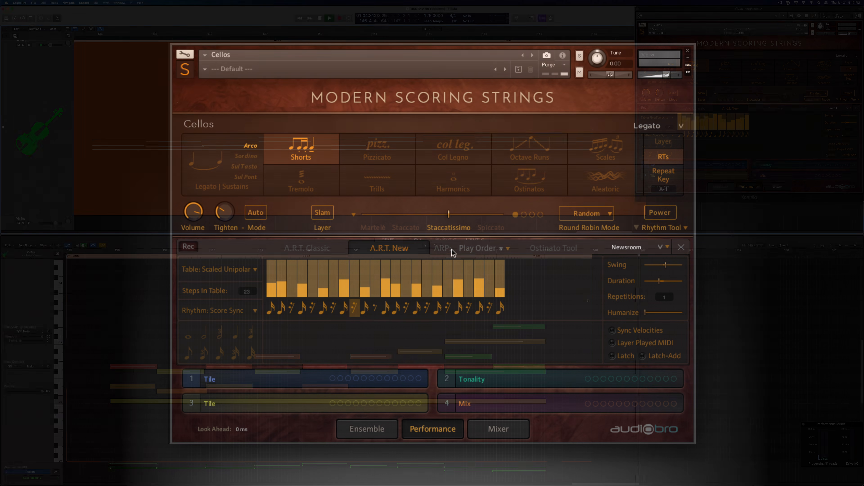
- Switch the Cellos' Rhythm Tool through ARP and Ostinato Tool modes and back to A.R.T. New
{"action": "left_click", "coordinate": [448, 249]}
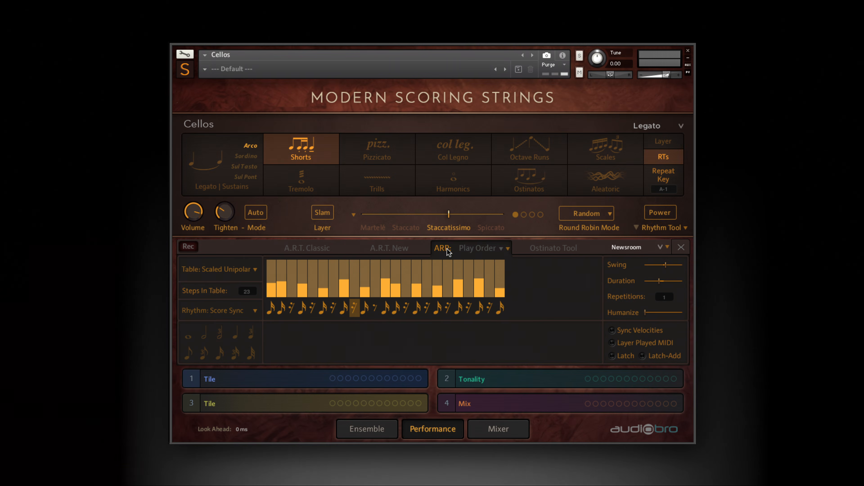
{"action": "left_click", "coordinate": [536, 250]}
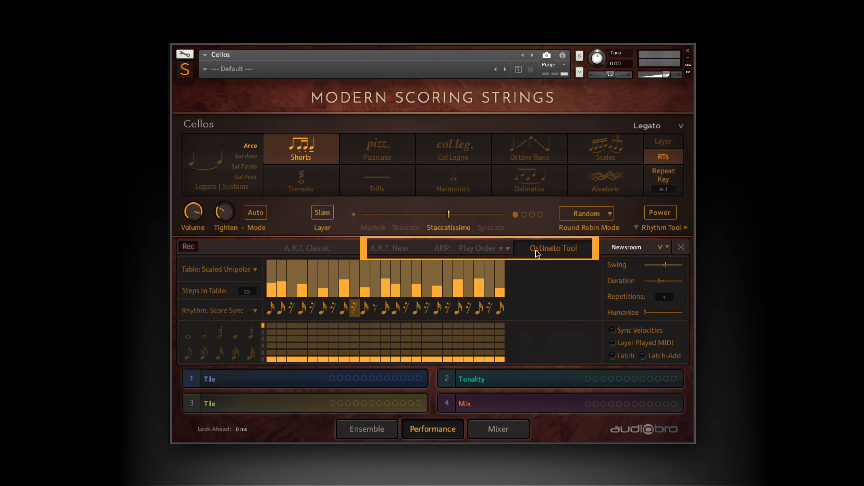
{"action": "left_click", "coordinate": [445, 249]}
{"action": "left_click", "coordinate": [380, 247]}
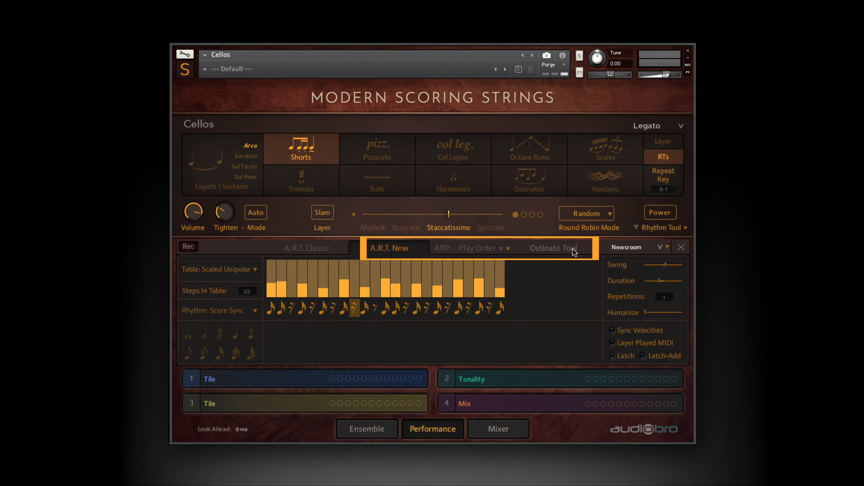
- Assign CC 8 to the Cellos' Rhythm Tool mode switching and check the assignment in the controller list
{"action": "left_click", "coordinate": [686, 228]}
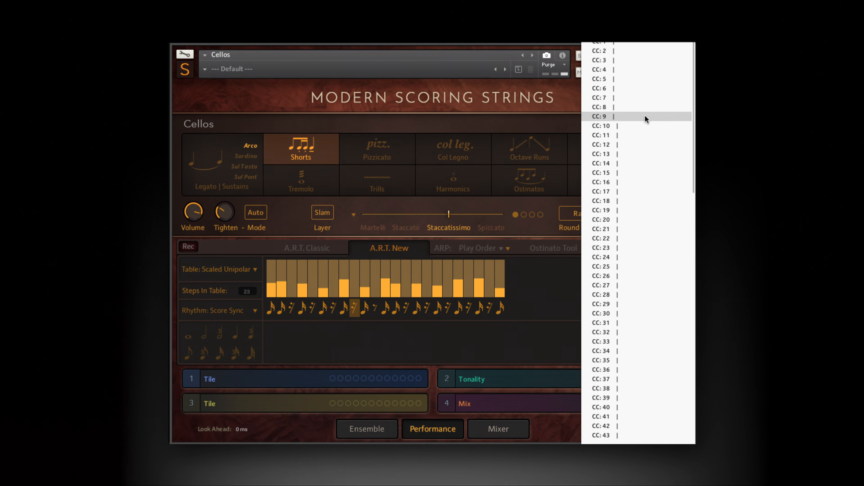
{"action": "left_click", "coordinate": [642, 108]}
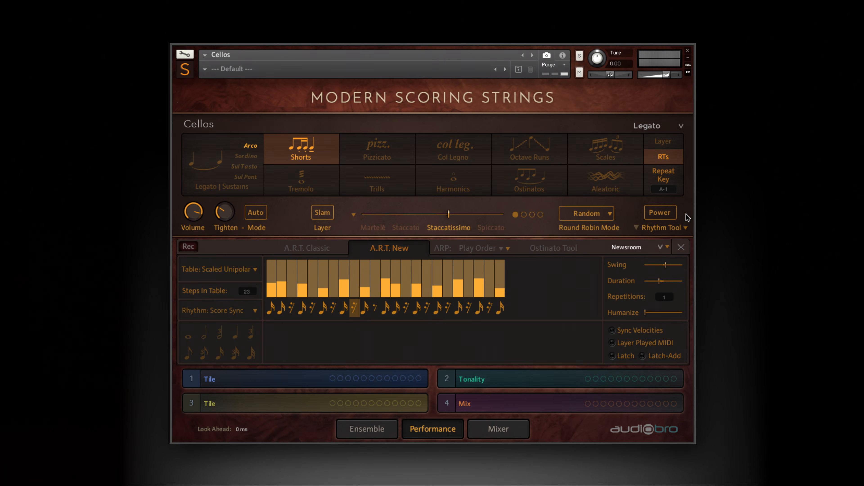
{"action": "left_click", "coordinate": [686, 228]}
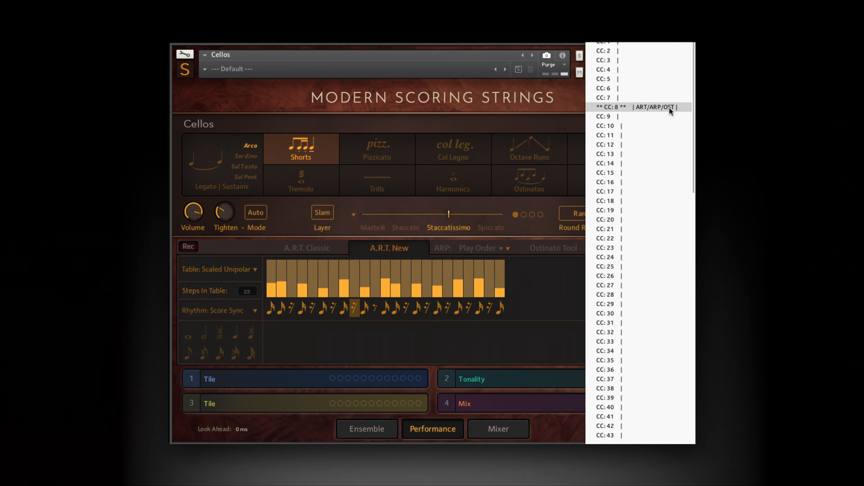
{"action": "left_click", "coordinate": [524, 316]}
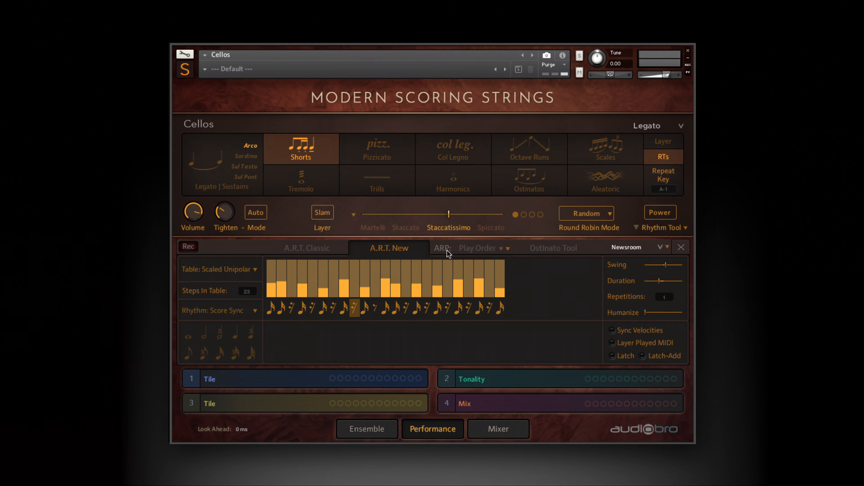
- Activate the Cellos' ARP mode and assign CC 9 to its play order control
{"action": "left_click", "coordinate": [448, 250]}
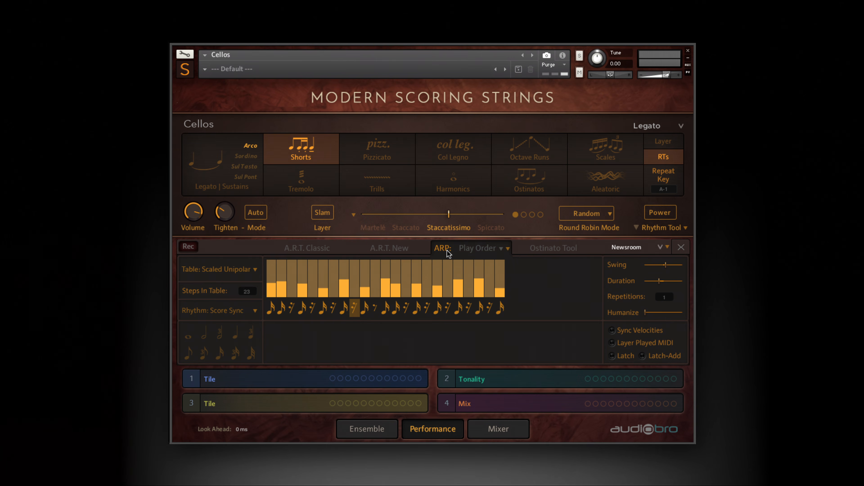
{"action": "left_click", "coordinate": [509, 248]}
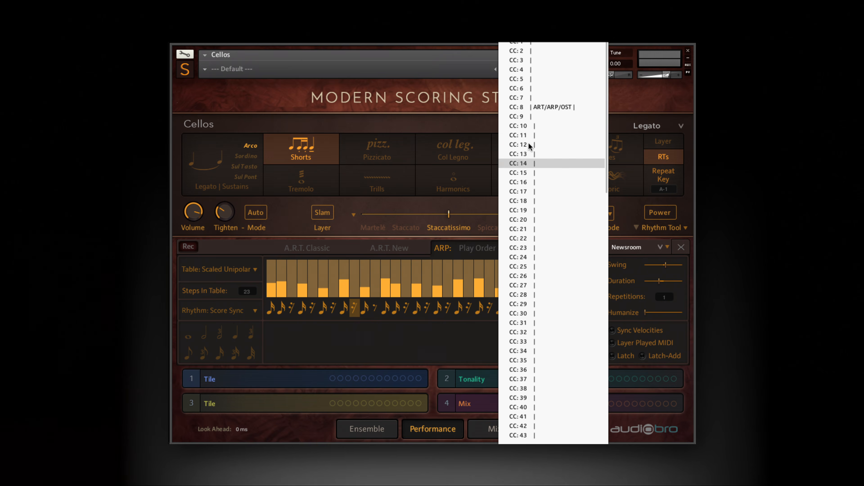
{"action": "left_click", "coordinate": [527, 116]}
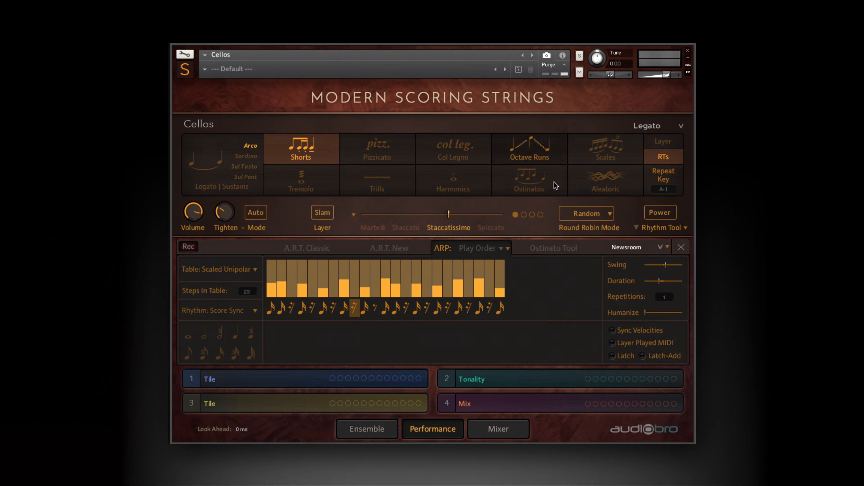
{"action": "left_click", "coordinate": [511, 249]}
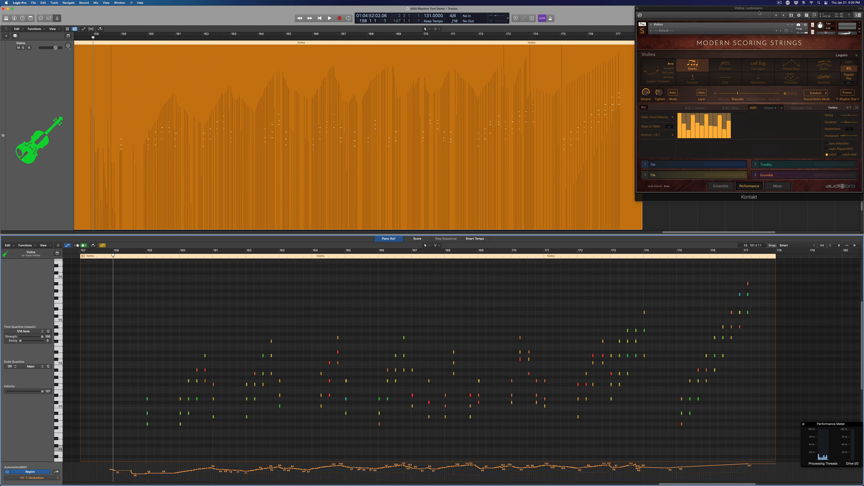
- Play the passage with Rec enabled on the Cellos and Violins, and end the MIDI recording in both instruments
{"action": "left_click", "coordinate": [762, 9]}
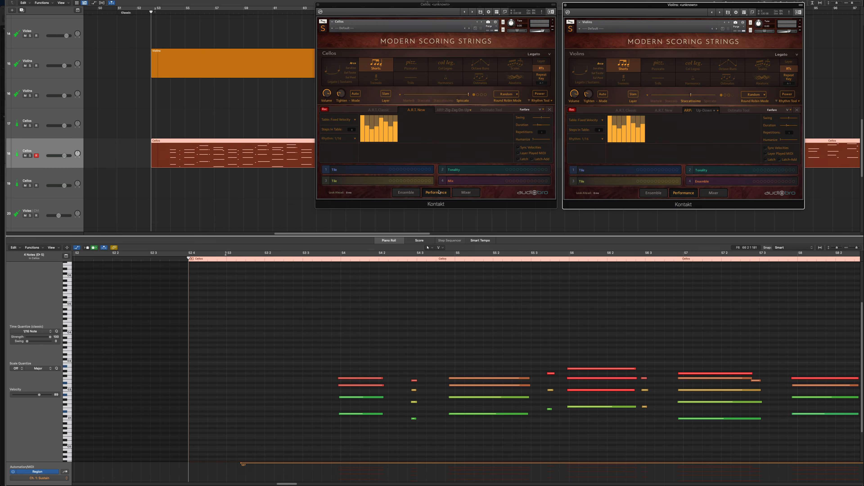
{"action": "key", "text": "space"}
{"action": "key", "text": "space"}
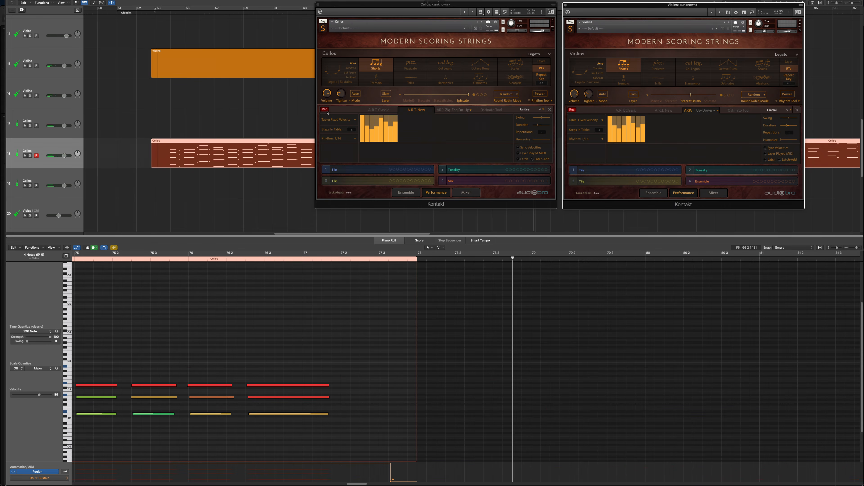
{"action": "left_click", "coordinate": [327, 112]}
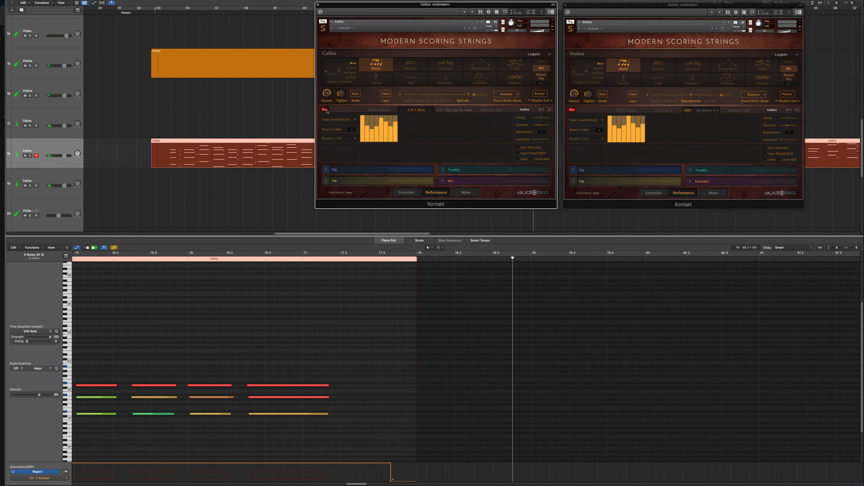
{"action": "left_click", "coordinate": [573, 111]}
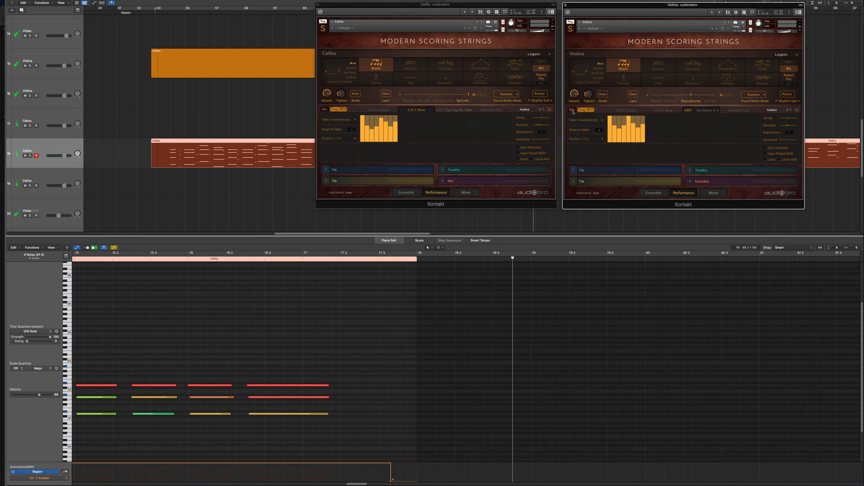
- Place the Cellos' and Violins' recorded MIDI on the empty tracks directly below their original regions
{"action": "left_click", "coordinate": [339, 111]}
{"action": "left_click_drag", "start_coordinate": [339, 110], "coordinate": [172, 190]}
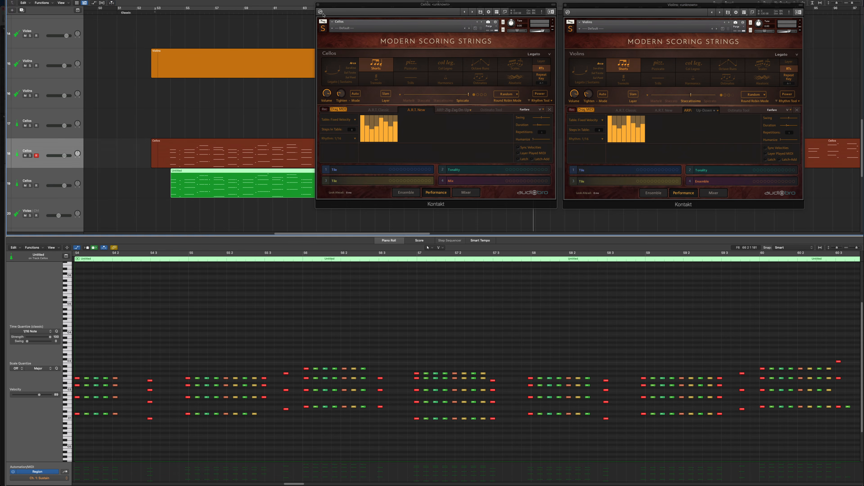
{"action": "left_click", "coordinate": [319, 5]}
{"action": "left_click_drag", "start_coordinate": [586, 110], "coordinate": [377, 92]}
{"action": "left_click", "coordinate": [272, 185]}
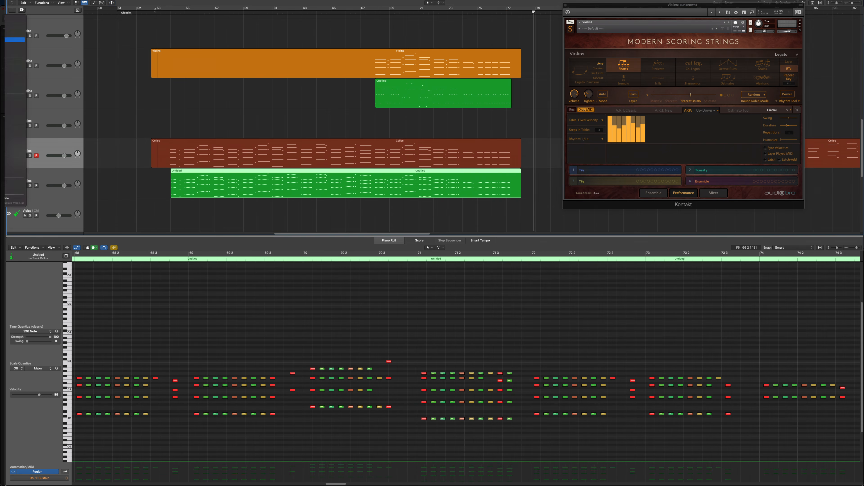
- Mute the original Violins and Cellos regions and close the Violins instrument window
{"action": "left_click_drag", "start_coordinate": [118, 66], "coordinate": [164, 152]}
{"action": "key", "text": "ctrl+m"}
{"action": "left_click", "coordinate": [566, 4]}
- Select both recorded MIDI regions, play them back and examine their written-out notes in the piano roll
{"action": "left_click", "coordinate": [408, 96]}
{"action": "left_click", "coordinate": [335, 188], "text": "shift"}
{"action": "key", "text": "shift+space"}
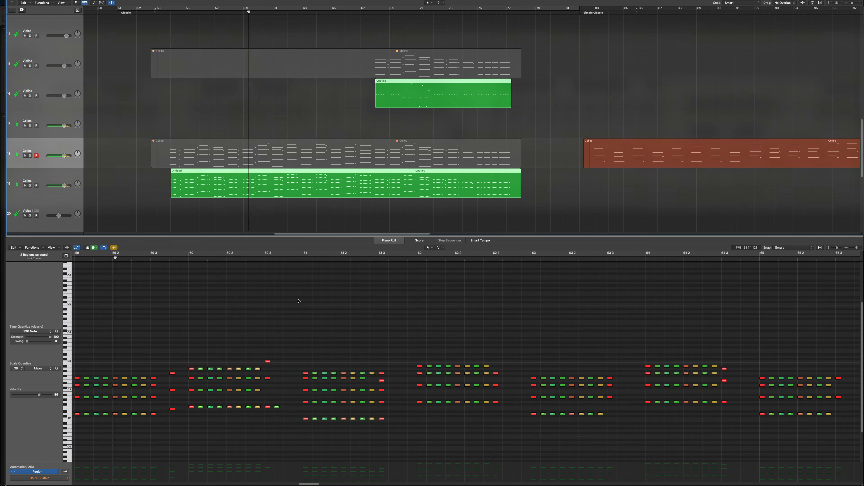
{"action": "scroll", "coordinate": [293, 312], "scroll_direction": "up", "scroll_amount": 1}
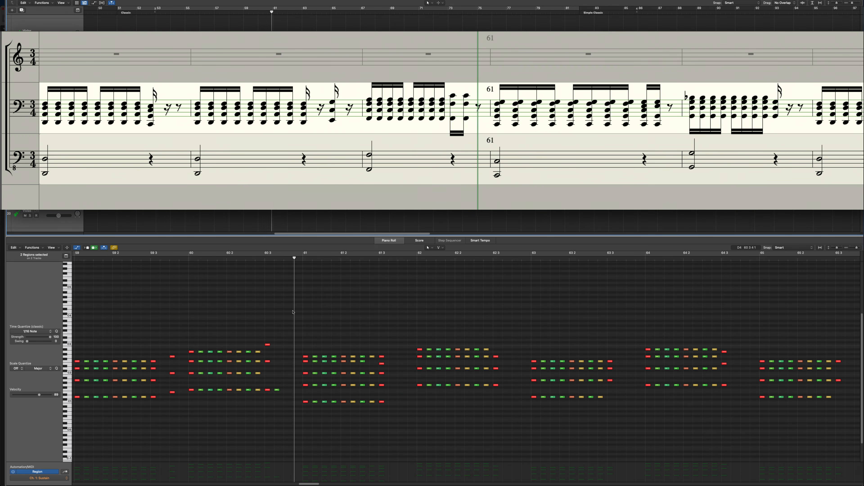
{"action": "key", "text": "super+Right"}
{"action": "key", "text": "super+Right"}
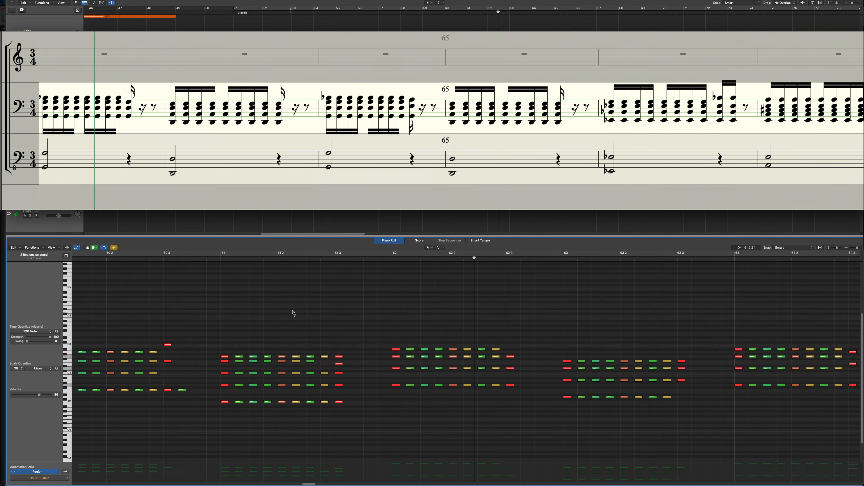
{"action": "key", "text": "super+Down"}
{"action": "key", "text": "super+Up"}
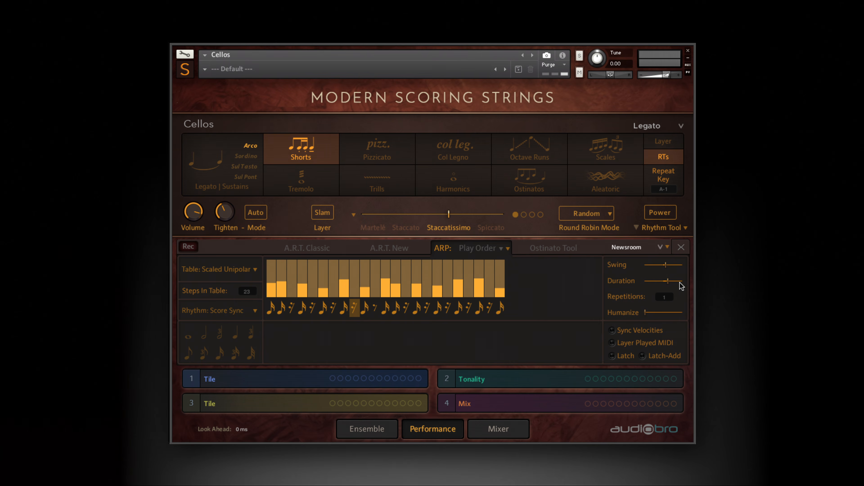
- Shorten the Duration in the Cellos' Rhythm Tool, slightly raise Swing and Humanize, and try the Repetitions value
{"action": "left_click_drag", "start_coordinate": [681, 282], "coordinate": [676, 284]}
{"action": "left_click", "coordinate": [668, 295]}
{"action": "left_click", "coordinate": [669, 296]}
- Change performance slot 2 from Tonality to A.R.T. with the Fanfare preset, and check its preset choices
{"action": "left_click", "coordinate": [471, 382]}
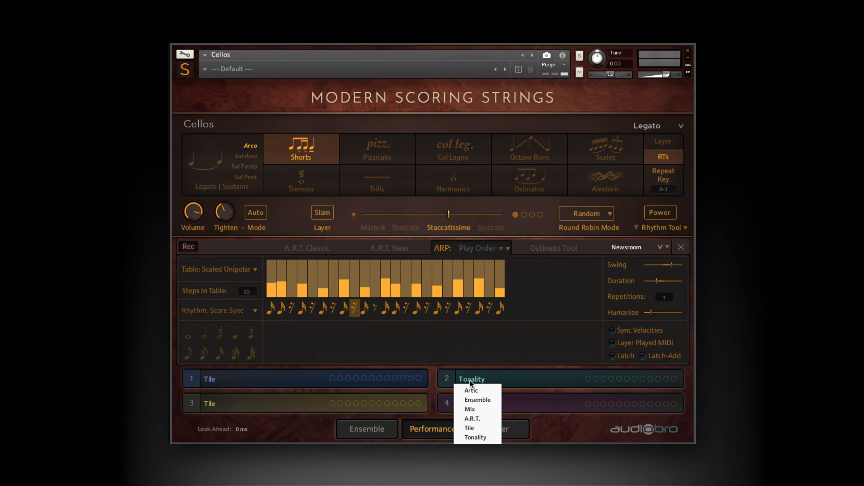
{"action": "left_click", "coordinate": [481, 415]}
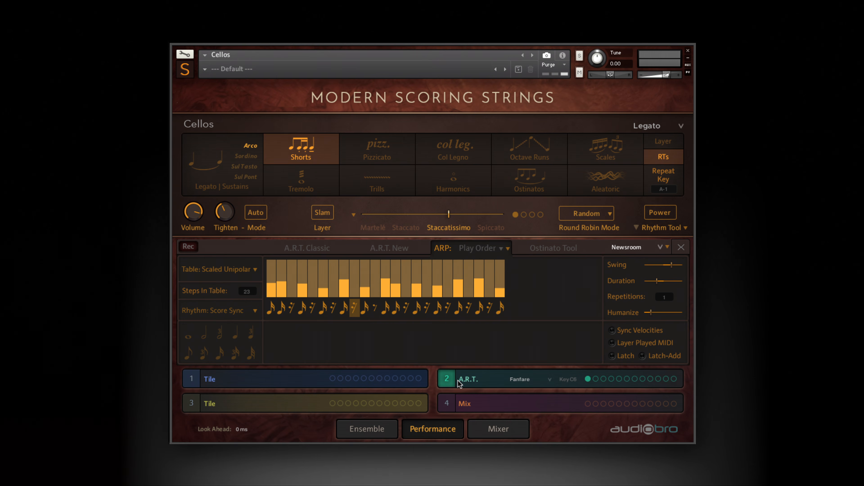
{"action": "left_click", "coordinate": [523, 379]}
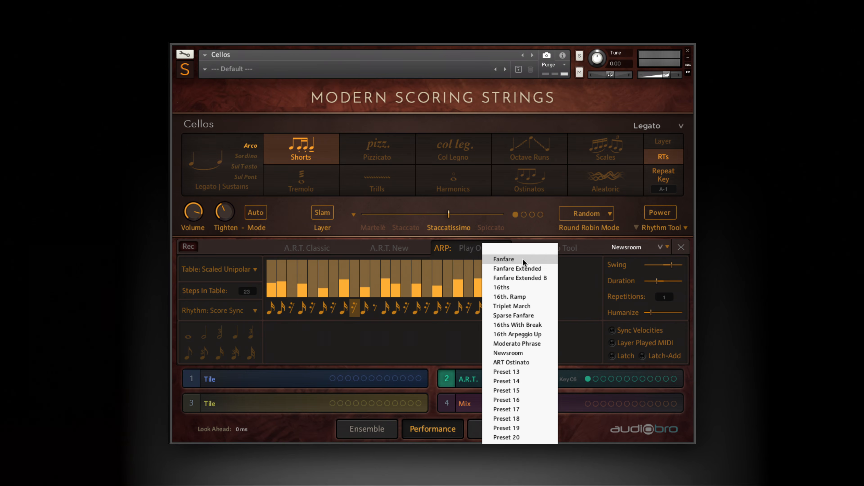
- View the Rhythm Tool preset list, activate the Ostinato Tool and copy the current presets
{"action": "left_click", "coordinate": [597, 247]}
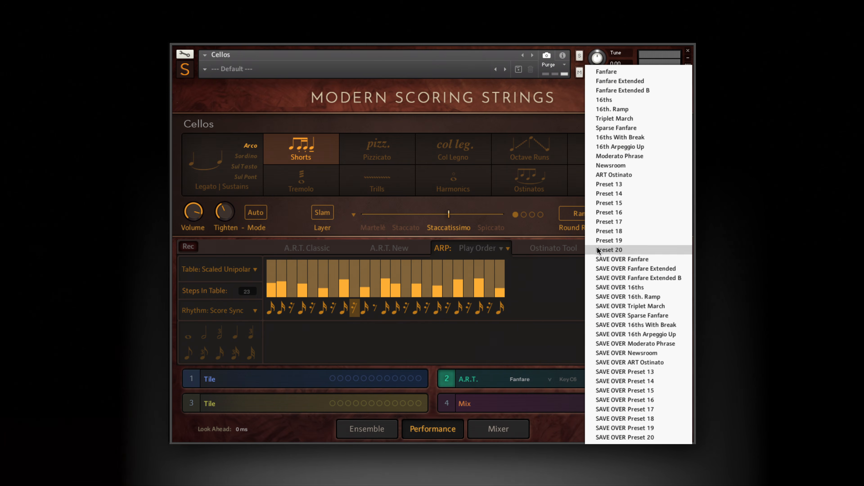
{"action": "left_click", "coordinate": [575, 243]}
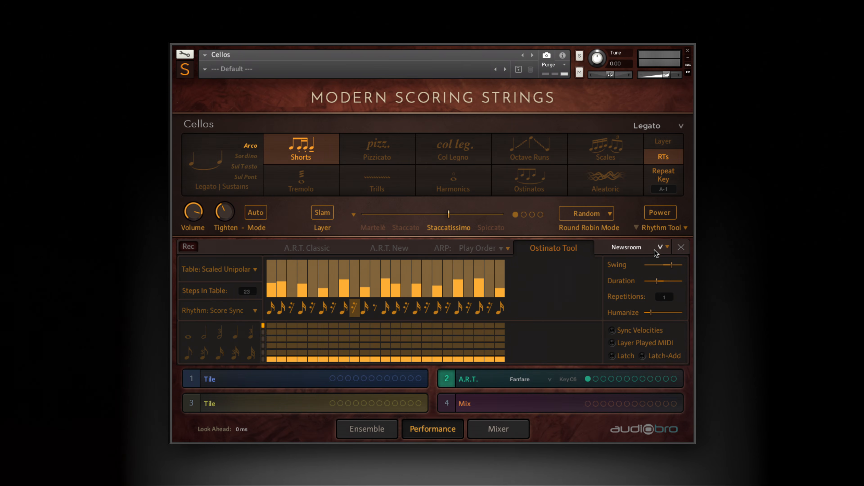
{"action": "left_click", "coordinate": [667, 248]}
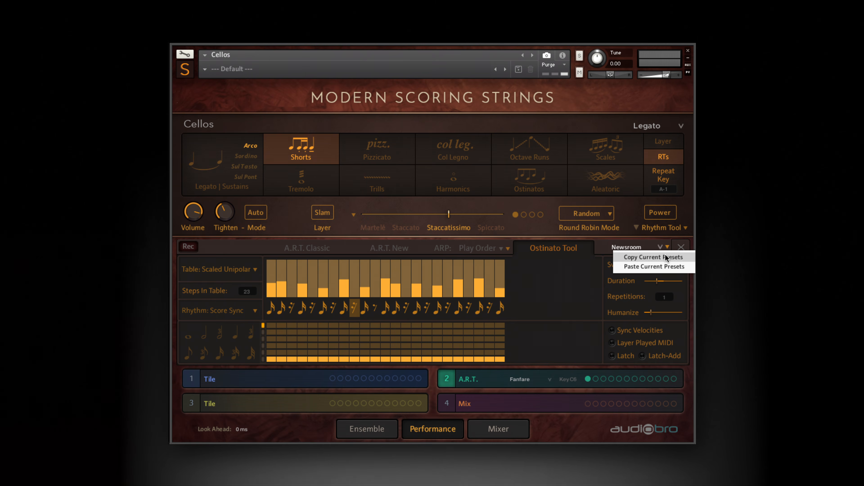
{"action": "left_click", "coordinate": [666, 257]}
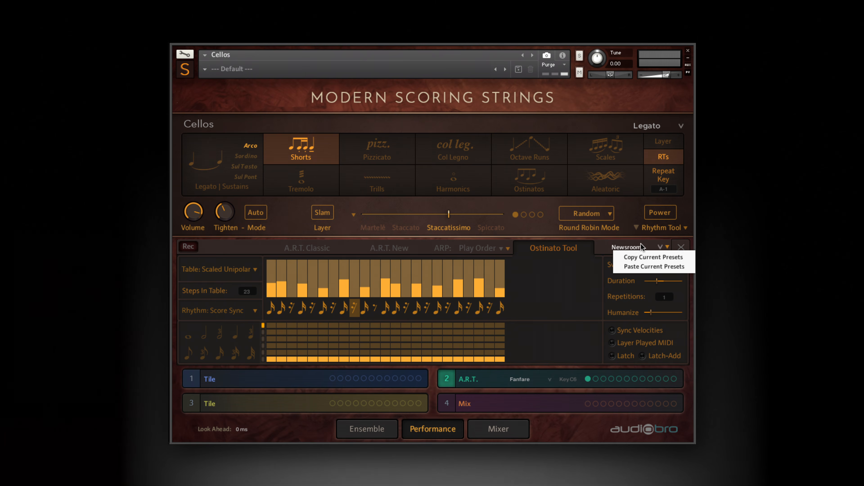
- Examine the Mixer and Ensemble pages, including Auto Divisi and the Humanization settings, and return to the Performance page
{"action": "left_click", "coordinate": [506, 431]}
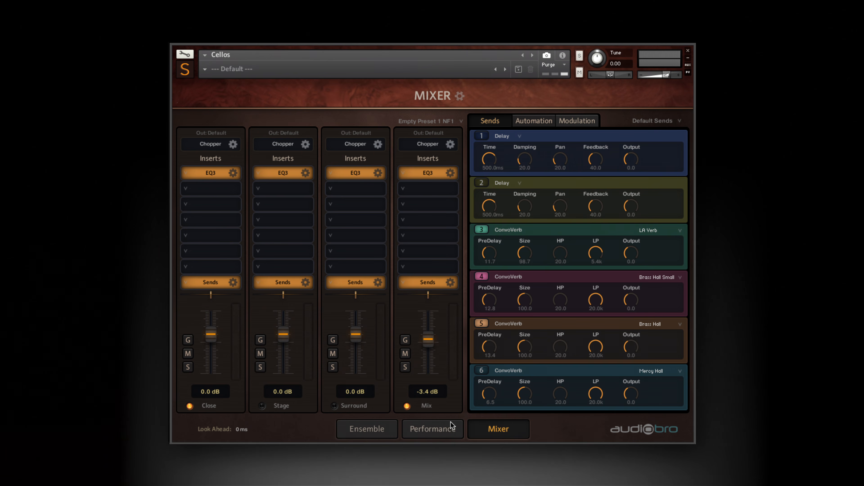
{"action": "left_click", "coordinate": [387, 429]}
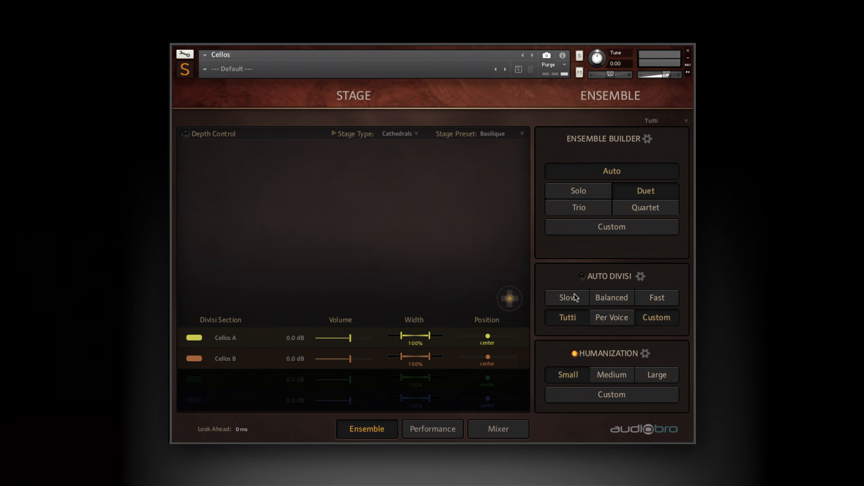
{"action": "left_click", "coordinate": [582, 276]}
{"action": "left_click", "coordinate": [582, 277]}
{"action": "left_click", "coordinate": [645, 354]}
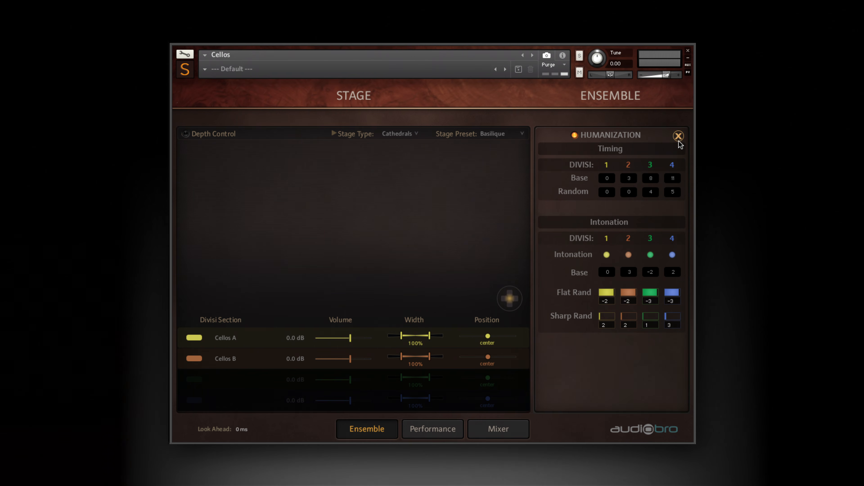
{"action": "left_click", "coordinate": [439, 430]}
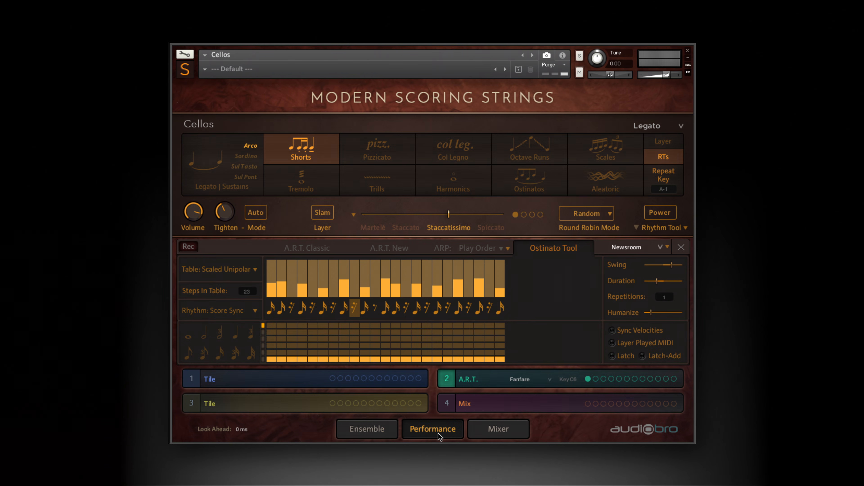